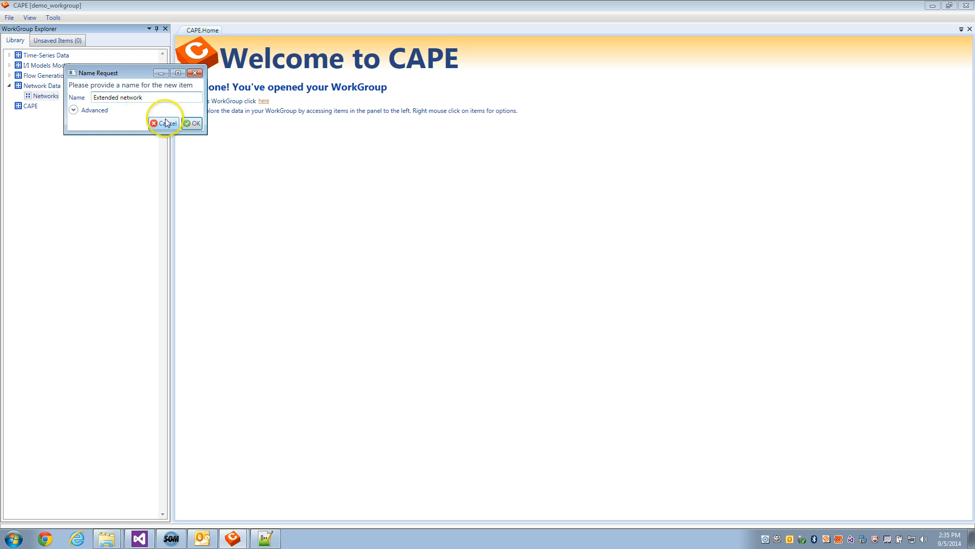
- Create the network item named Extended network and open it for viewing
{"action": "left_click", "coordinate": [192, 123]}
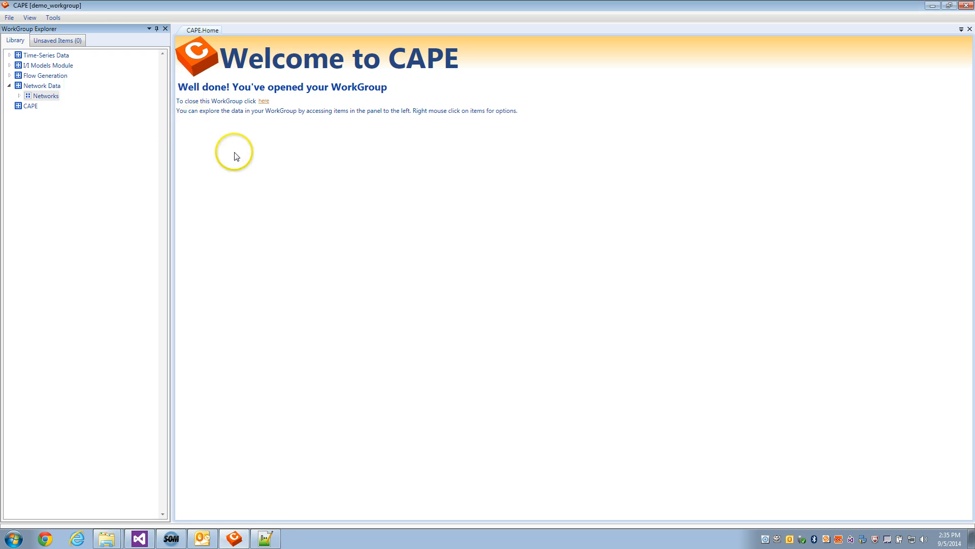
{"action": "left_click", "coordinate": [19, 95]}
{"action": "left_click", "coordinate": [53, 108]}
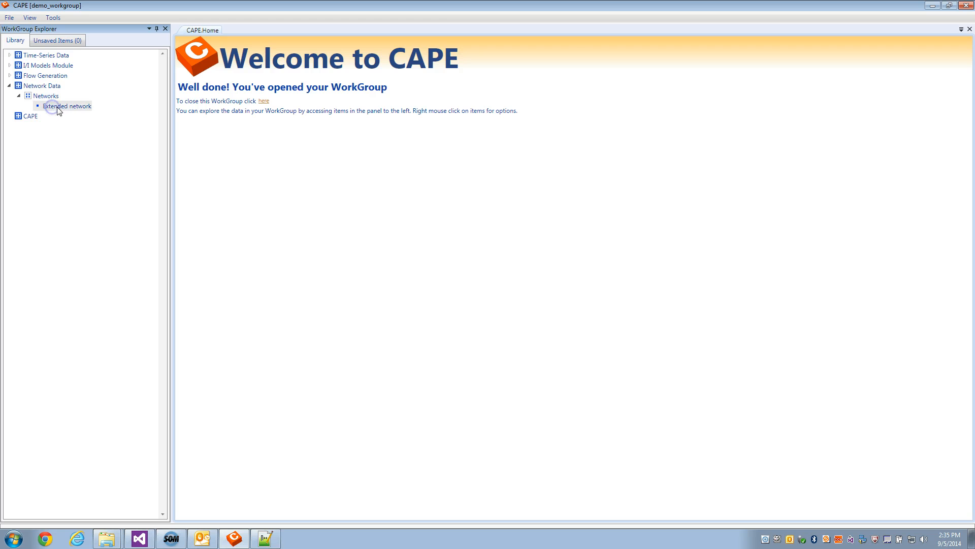
{"action": "right_click", "coordinate": [62, 110]}
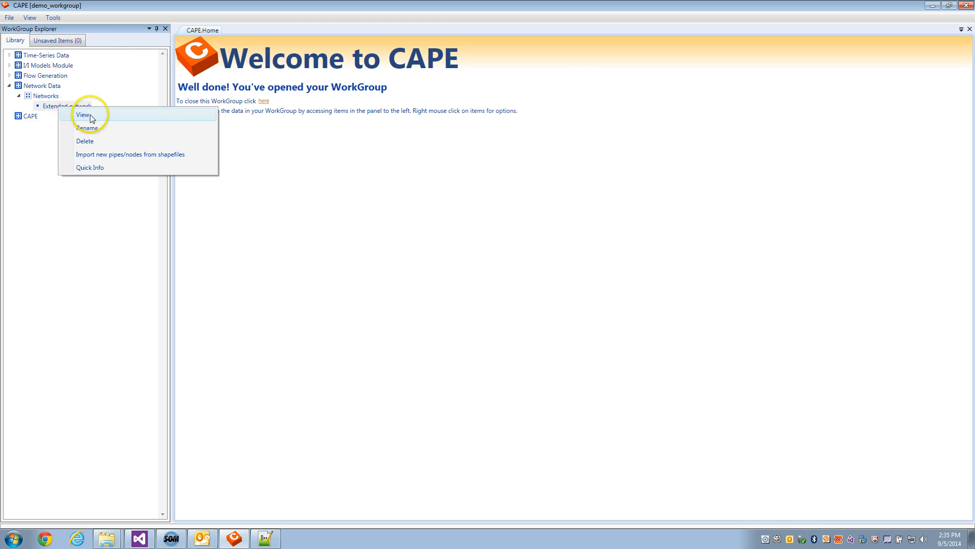
{"action": "left_click", "coordinate": [85, 118]}
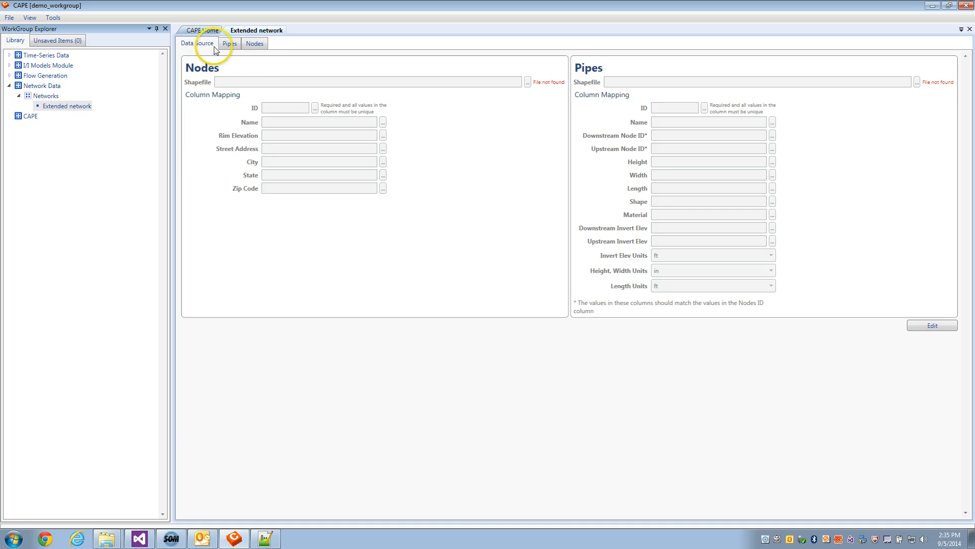
- Look through the network's Pipes and Nodes tables and return to its data source settings
{"action": "left_click", "coordinate": [229, 44]}
{"action": "left_click", "coordinate": [255, 44]}
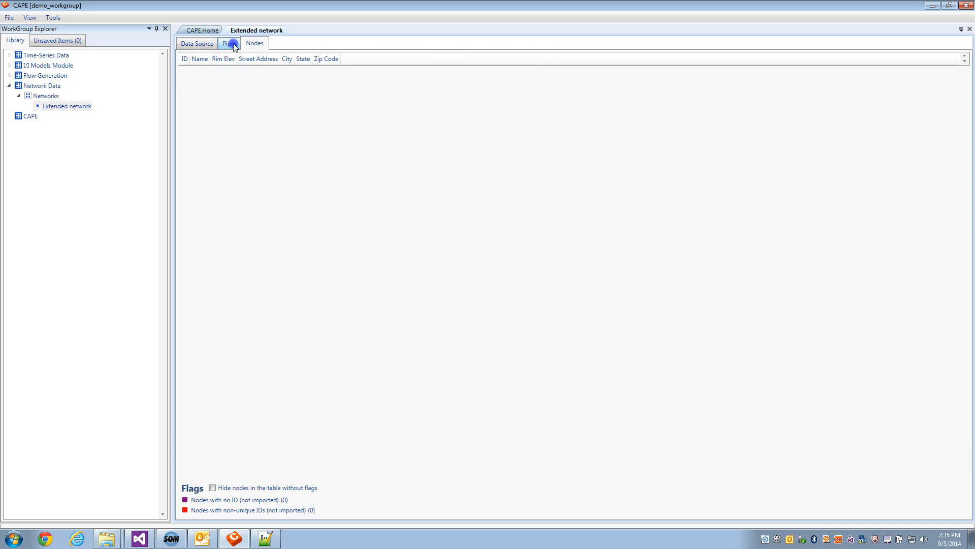
{"action": "left_click", "coordinate": [229, 43]}
{"action": "left_click", "coordinate": [254, 44]}
{"action": "left_click", "coordinate": [202, 44]}
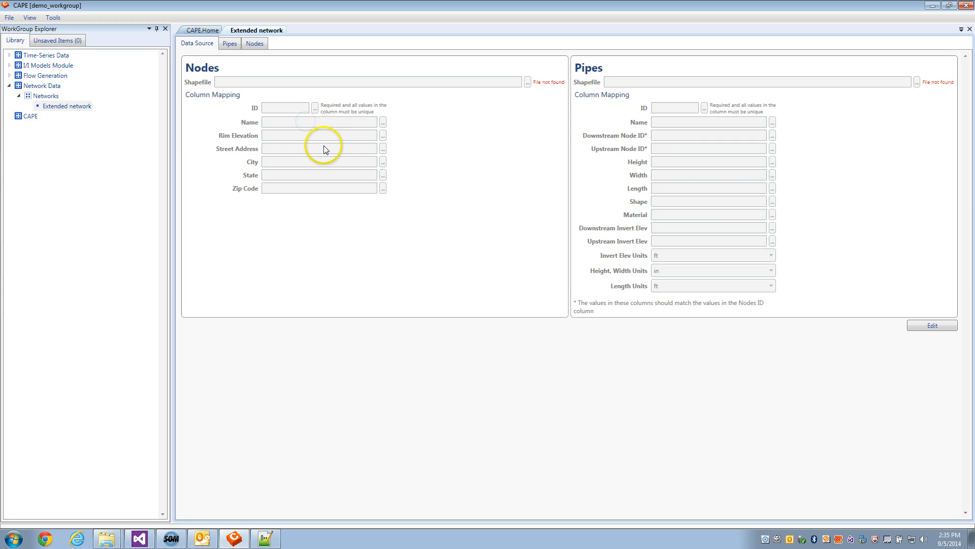
- Start editing the data source and load POQ_NODES.shp as the nodes shapefile
{"action": "left_click", "coordinate": [923, 325]}
{"action": "left_click", "coordinate": [527, 83]}
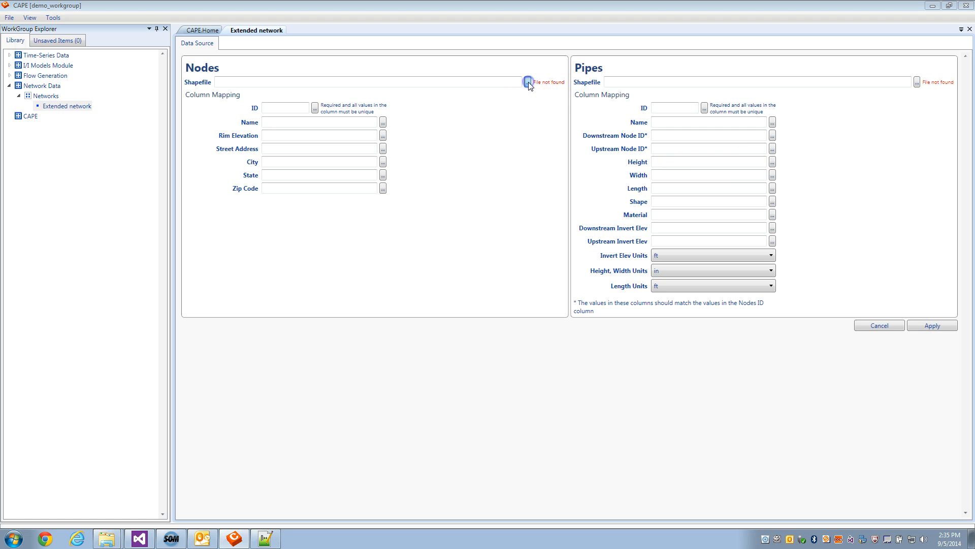
{"action": "double_click", "coordinate": [443, 208]}
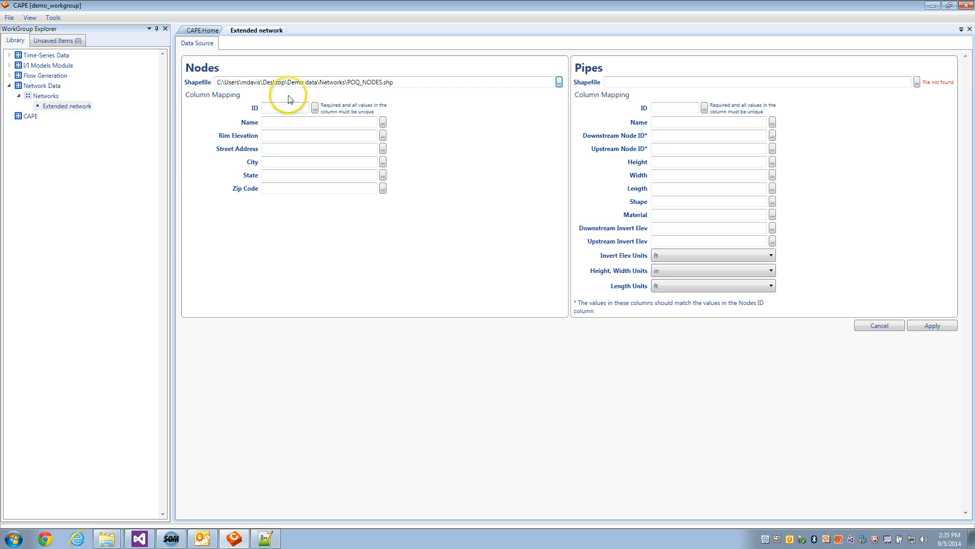
- Map both the ID and the Name of the nodes to the node_id column
{"action": "left_click", "coordinate": [283, 108]}
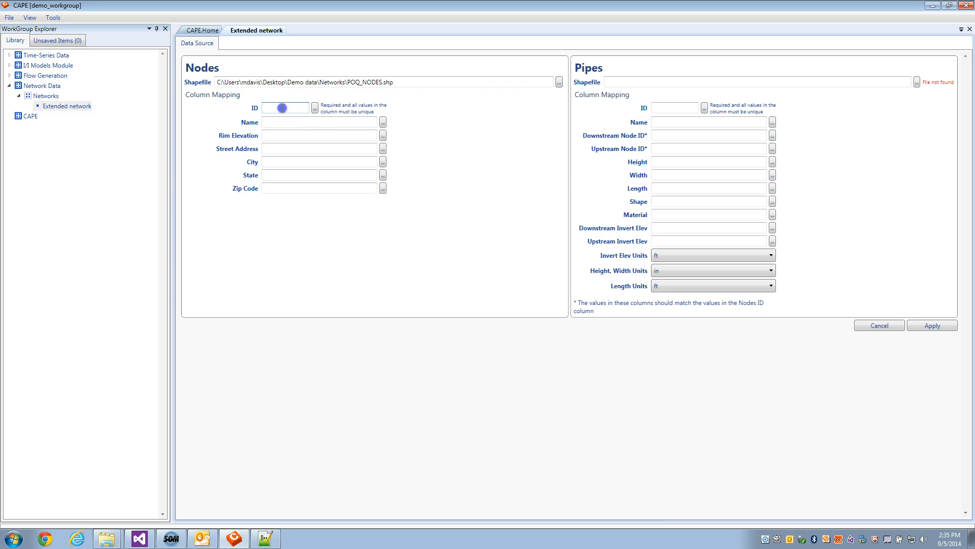
{"action": "left_click", "coordinate": [315, 108]}
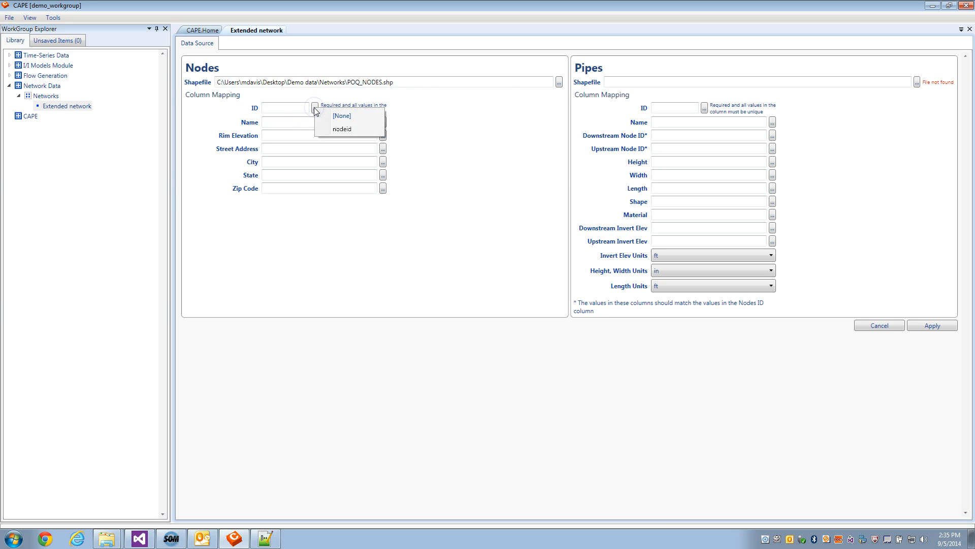
{"action": "left_click", "coordinate": [333, 130]}
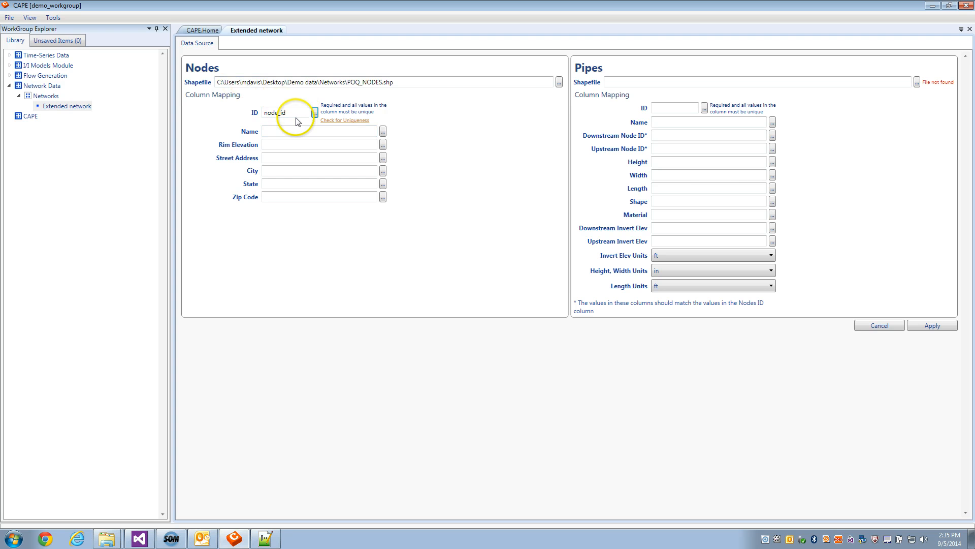
{"action": "left_click", "coordinate": [329, 121]}
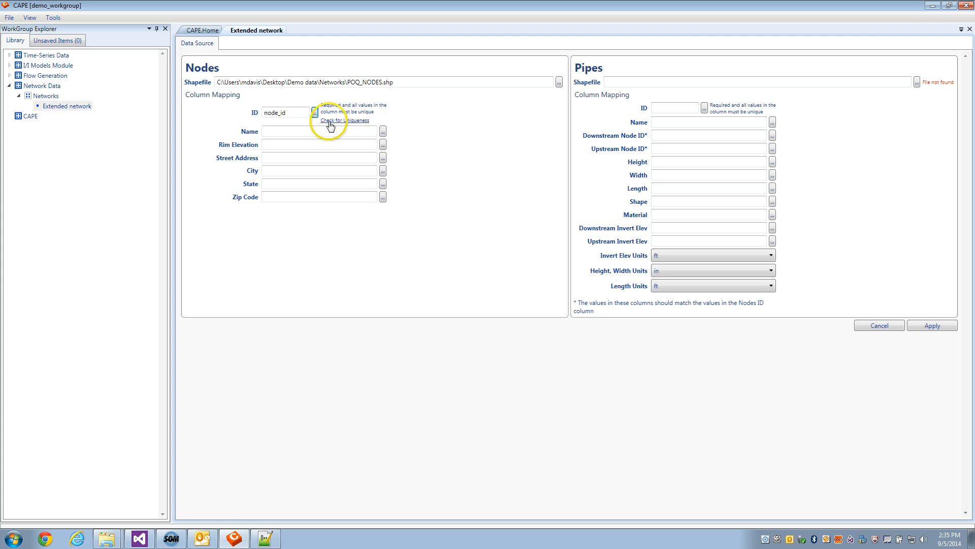
{"action": "left_click", "coordinate": [383, 133]}
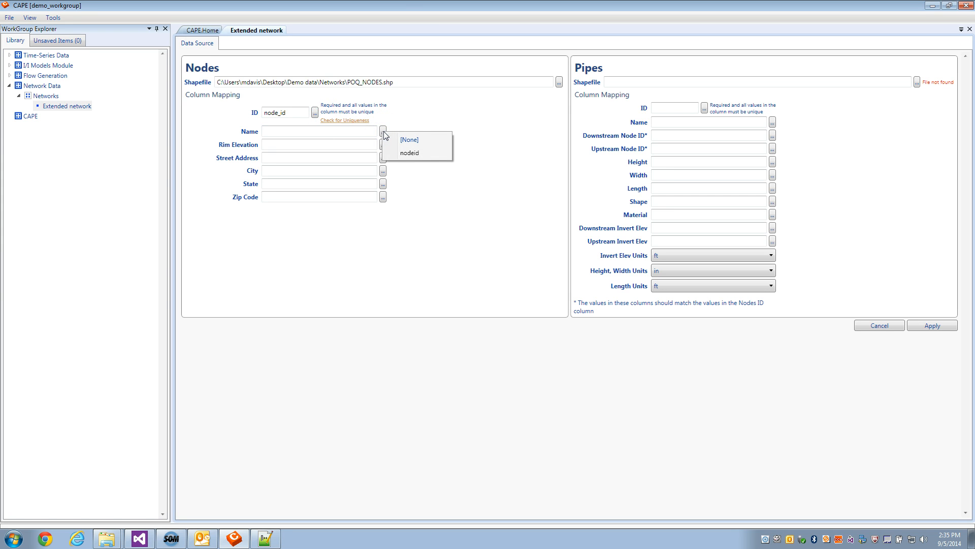
{"action": "left_click", "coordinate": [409, 153]}
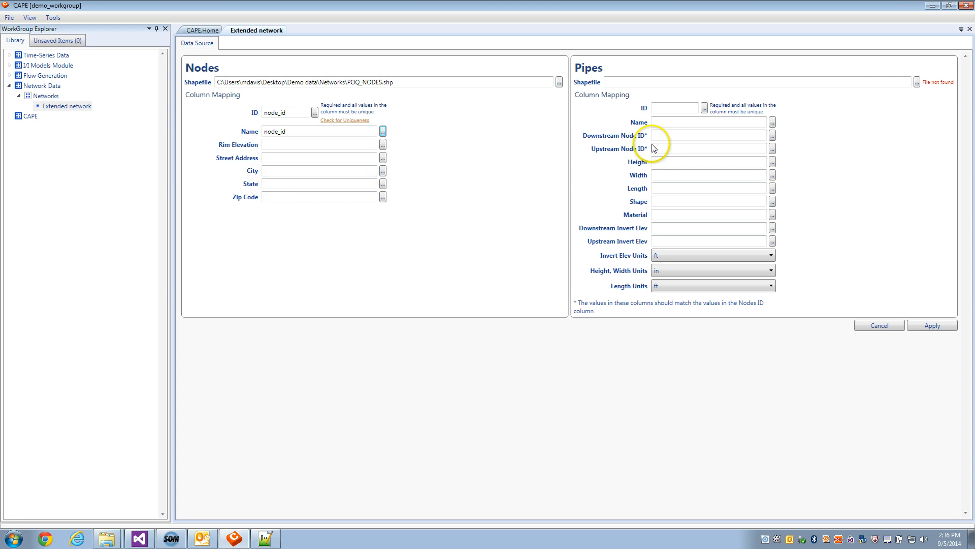
- Load POQ_PIPES.shp as the pipes shapefile and map the pipes' ID and Name to asset_id
{"action": "left_click", "coordinate": [917, 82]}
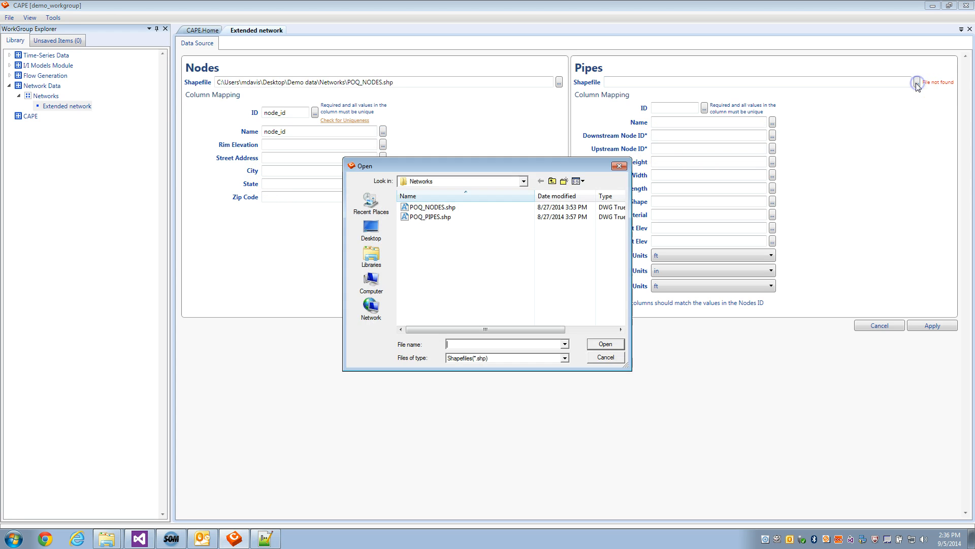
{"action": "double_click", "coordinate": [429, 217]}
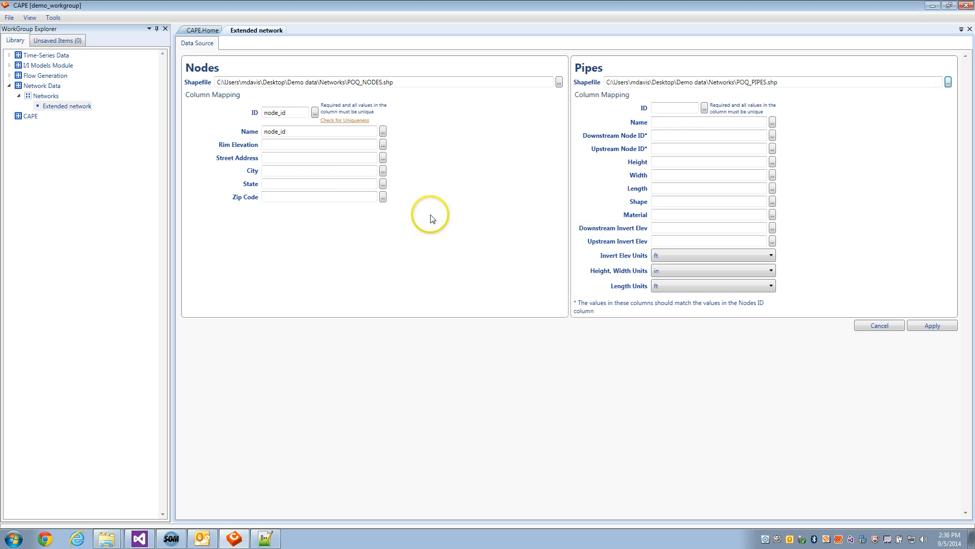
{"action": "left_click", "coordinate": [704, 108]}
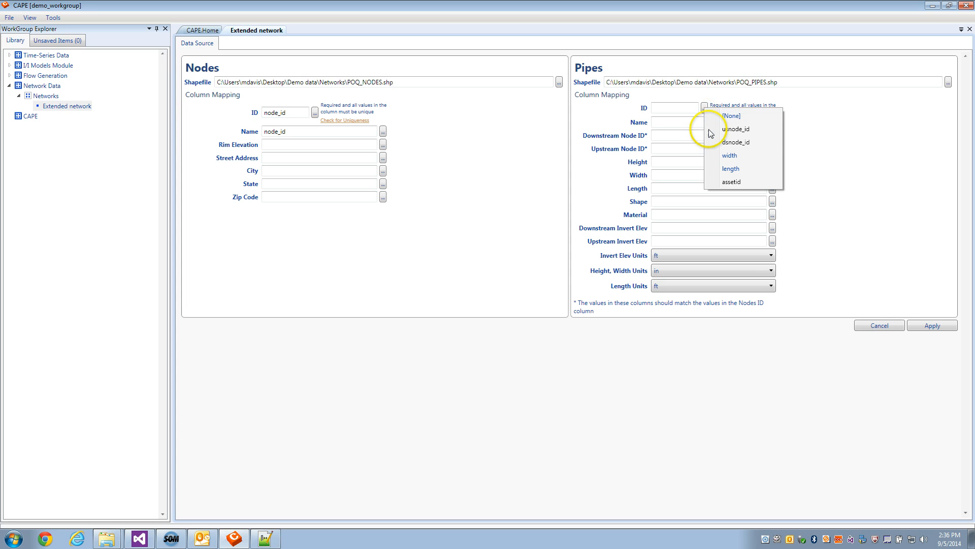
{"action": "left_click", "coordinate": [731, 181]}
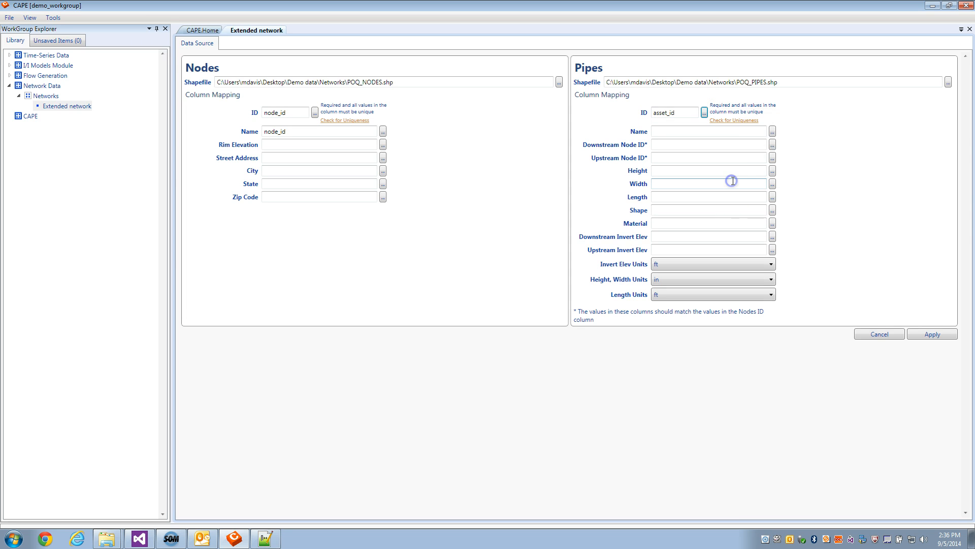
{"action": "left_click", "coordinate": [772, 132]}
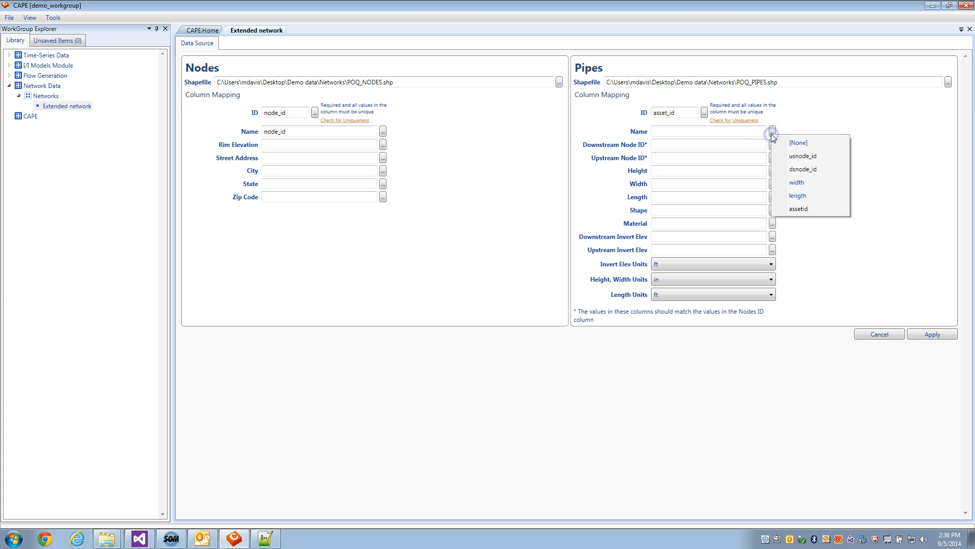
{"action": "left_click", "coordinate": [795, 209]}
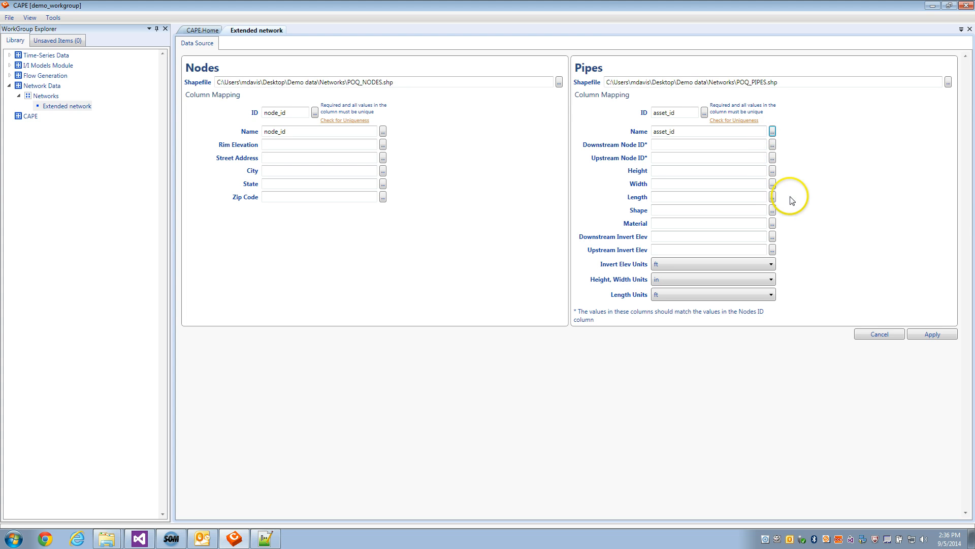
- Map the pipes' Downstream Node ID to ds_node_id and Upstream Node ID to us_node_id
{"action": "left_click", "coordinate": [772, 145]}
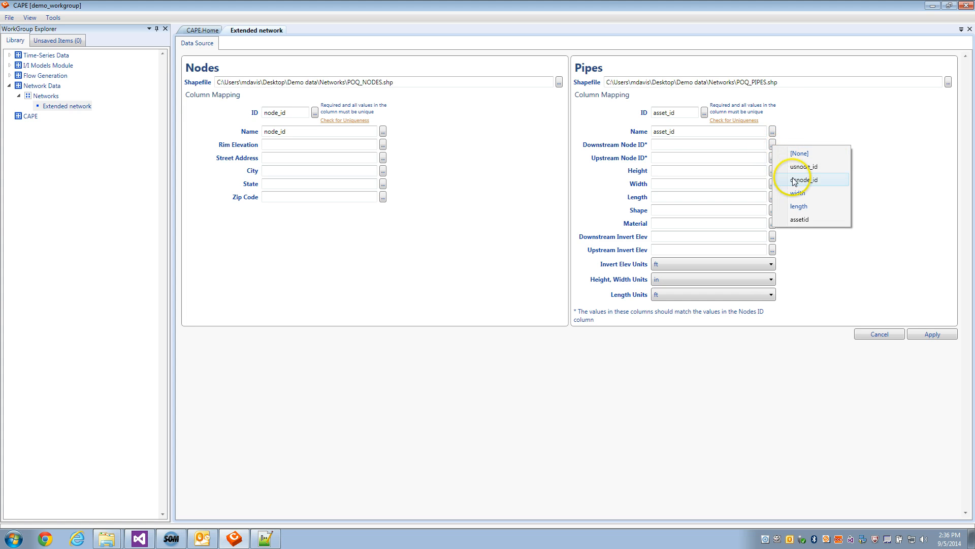
{"action": "left_click", "coordinate": [801, 180]}
{"action": "left_click", "coordinate": [772, 158]}
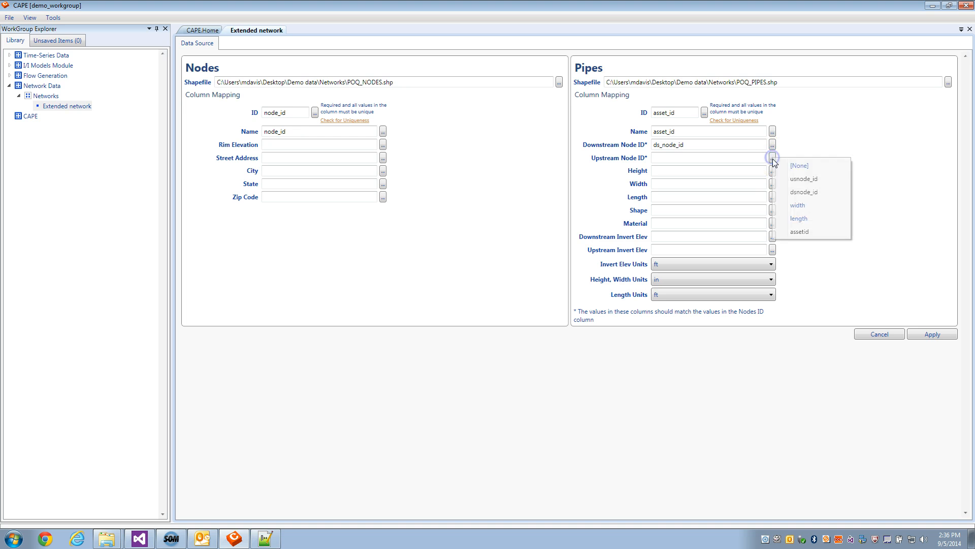
{"action": "left_click", "coordinate": [791, 185]}
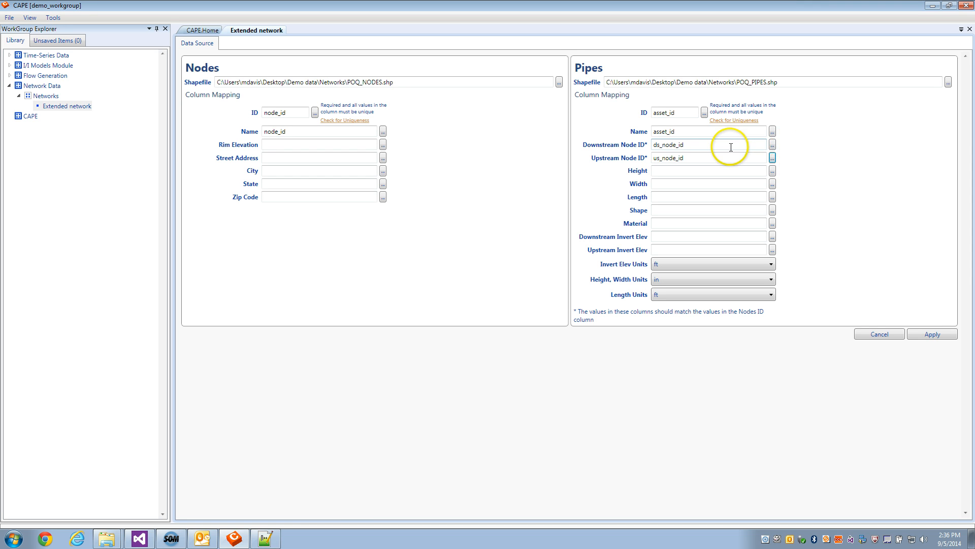
{"action": "left_click_drag", "start_coordinate": [703, 144], "coordinate": [663, 144]}
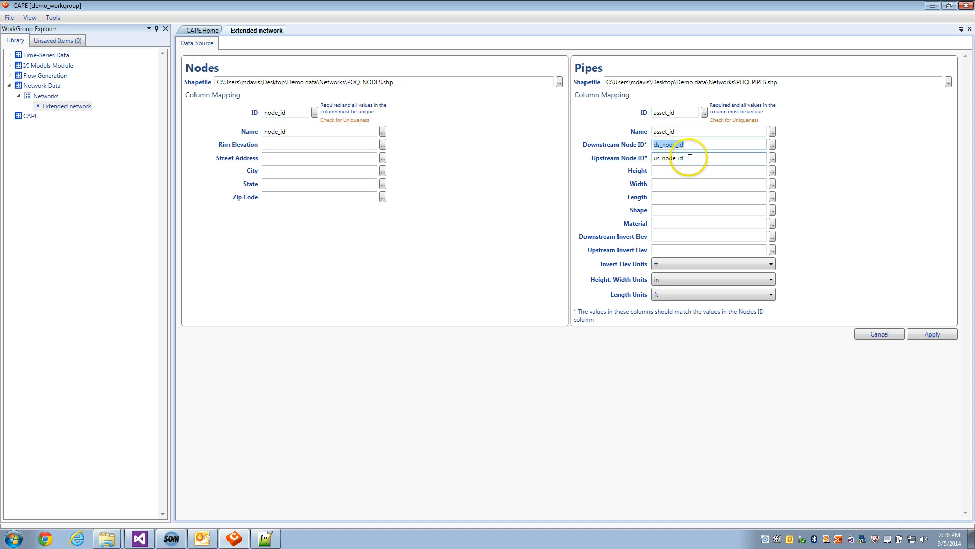
- Map the pipes' Height and Width to the width column and Length to the length column, and apply the data source settings
{"action": "left_click", "coordinate": [772, 173]}
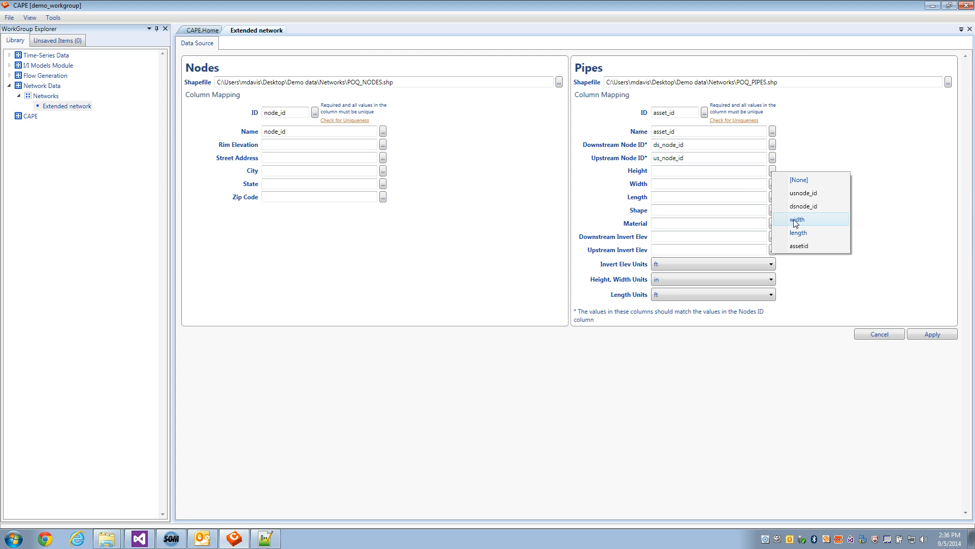
{"action": "left_click", "coordinate": [796, 221]}
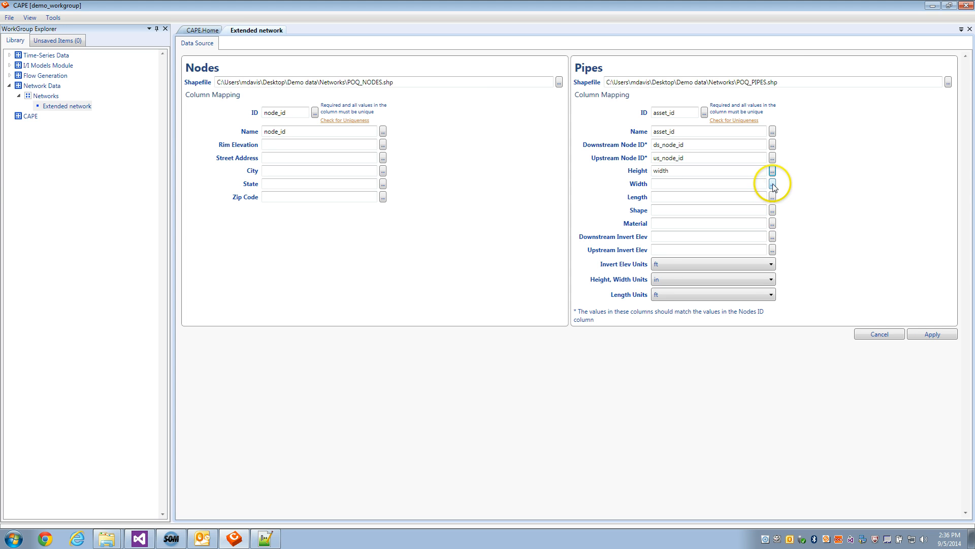
{"action": "left_click", "coordinate": [773, 184]}
{"action": "left_click", "coordinate": [797, 234]}
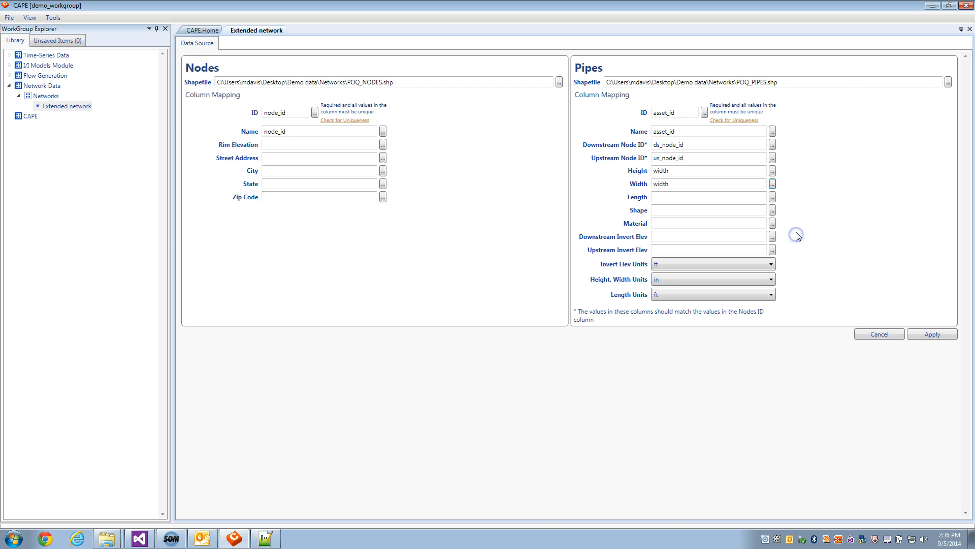
{"action": "left_click", "coordinate": [772, 197]}
{"action": "left_click", "coordinate": [796, 258]}
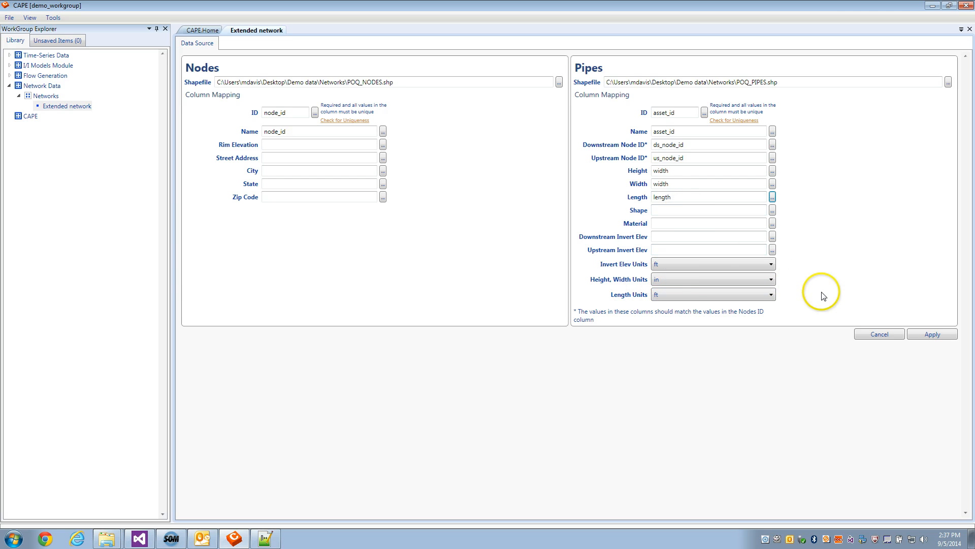
{"action": "left_click", "coordinate": [918, 335]}
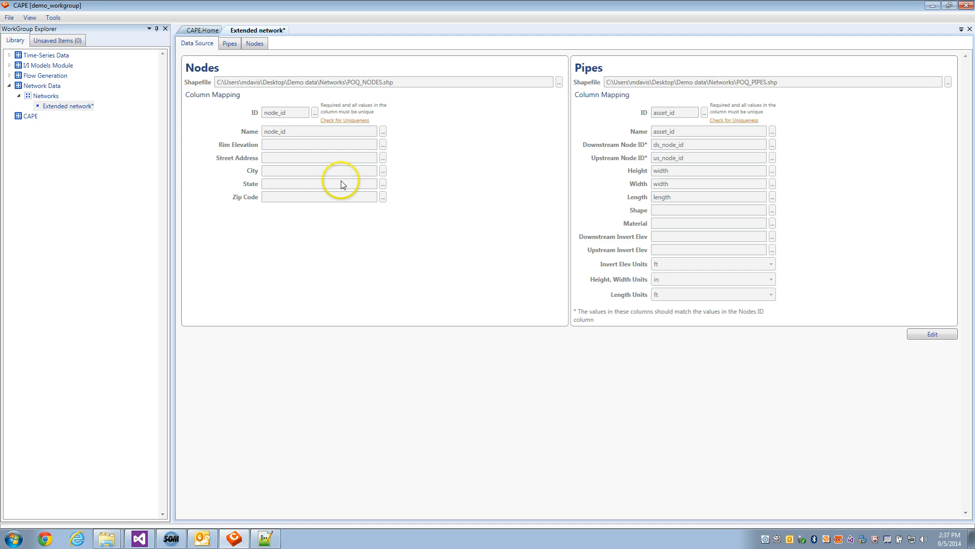
- Hide the pipes without flags in the Pipes table and widen its ID column
{"action": "left_click", "coordinate": [229, 44]}
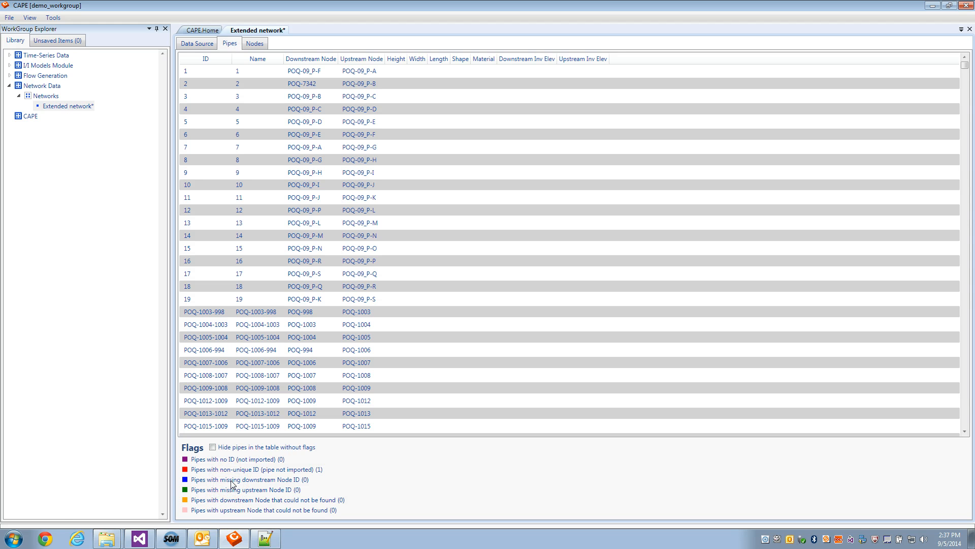
{"action": "left_click", "coordinate": [212, 447]}
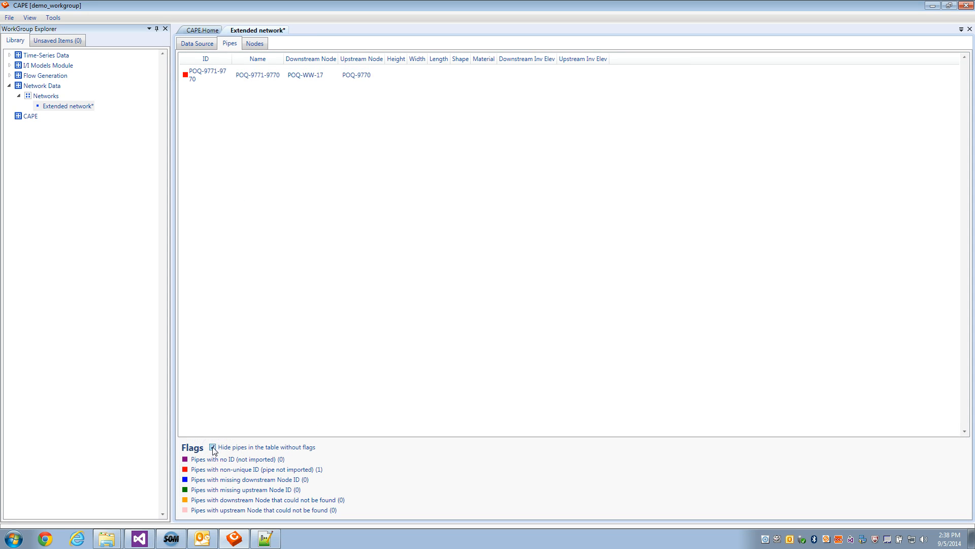
{"action": "left_click_drag", "start_coordinate": [231, 58], "coordinate": [246, 58]}
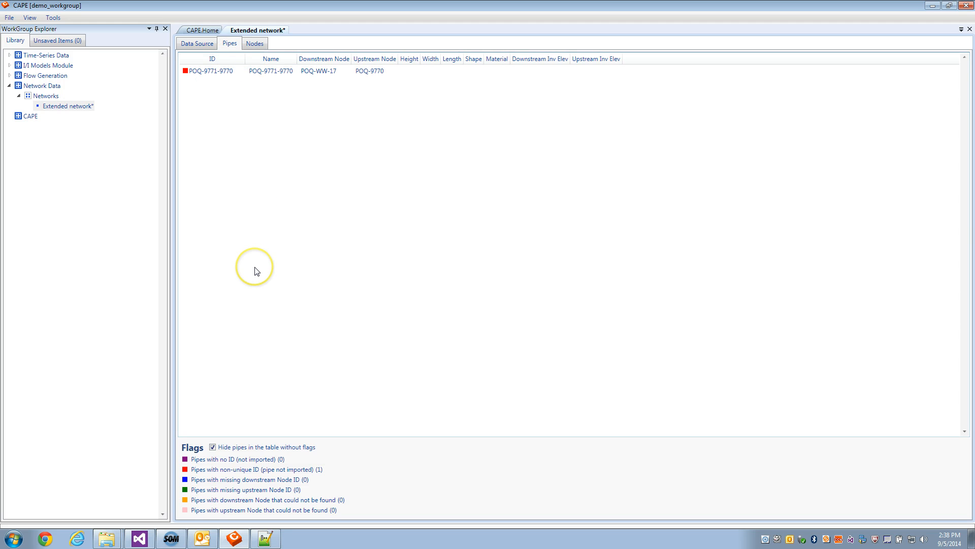
- Hide the nodes without flags in the Nodes table and widen its ID column
{"action": "left_click", "coordinate": [255, 43]}
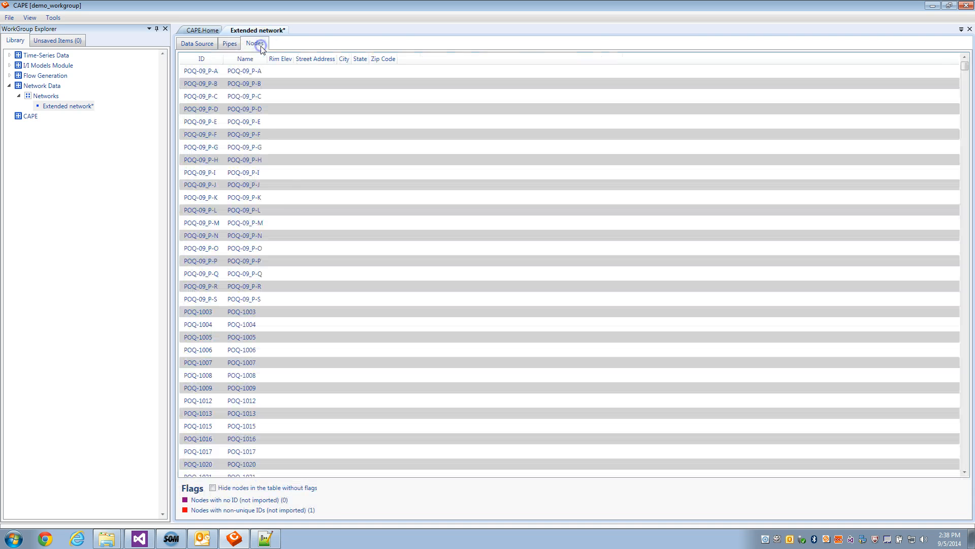
{"action": "left_click", "coordinate": [244, 511]}
{"action": "left_click", "coordinate": [212, 487]}
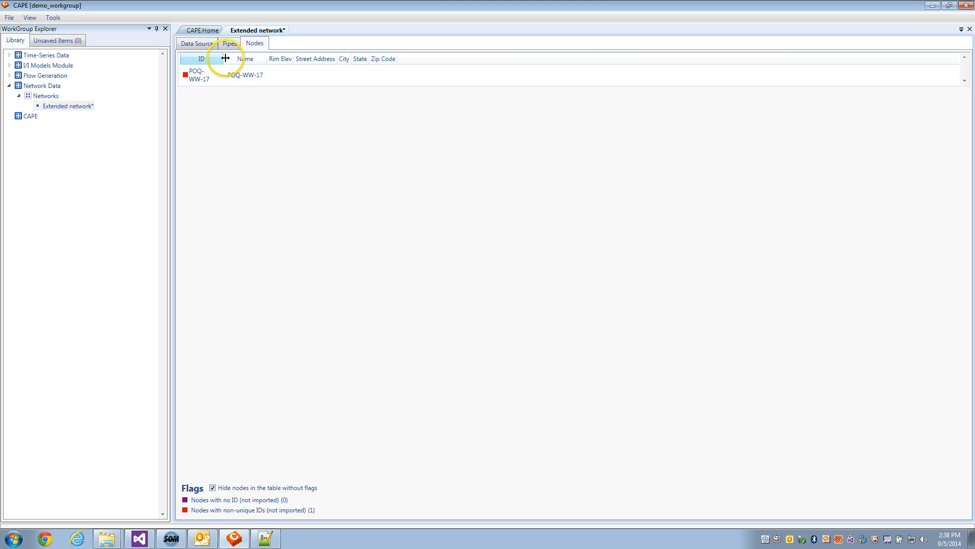
{"action": "left_click_drag", "start_coordinate": [224, 59], "coordinate": [241, 59]}
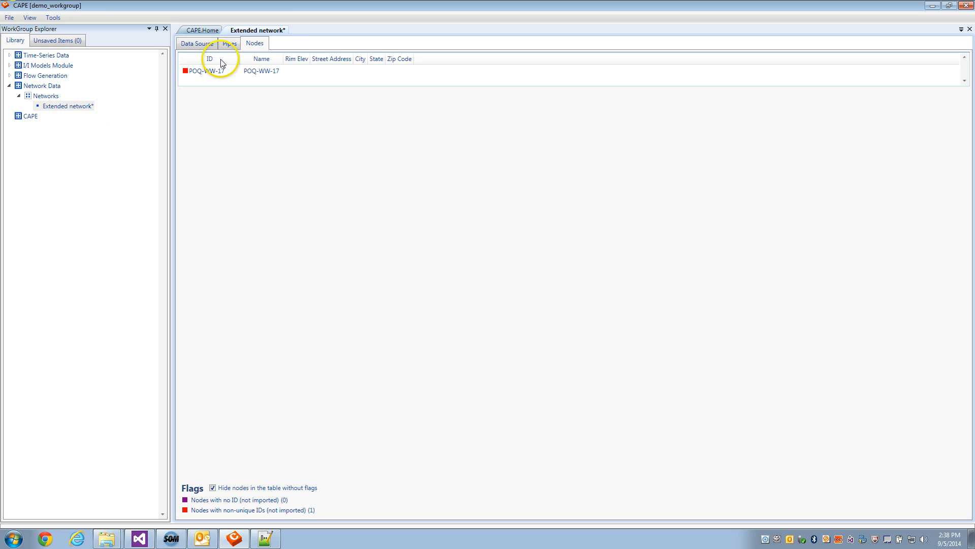
- Save the Extended network item in the workgroup
{"action": "left_click", "coordinate": [10, 18]}
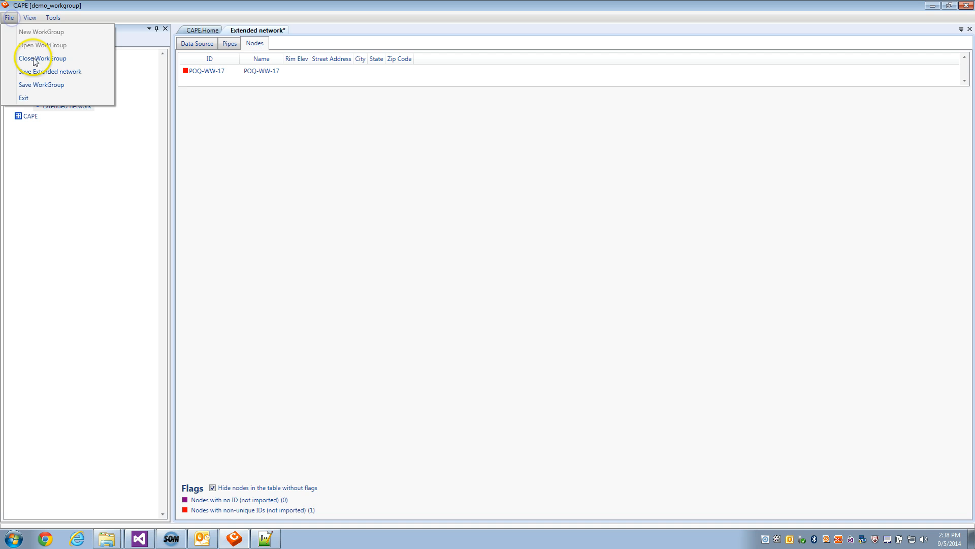
{"action": "left_click", "coordinate": [52, 77]}
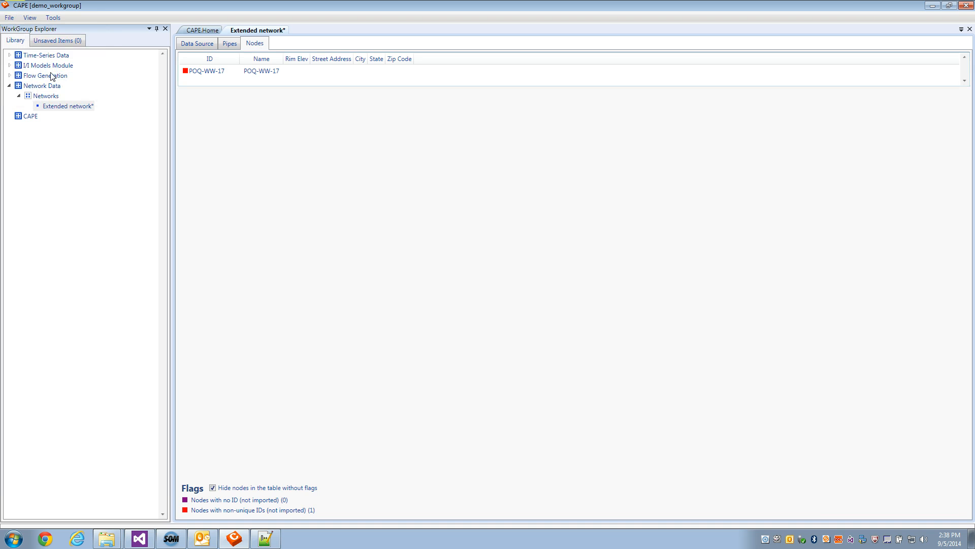
{"action": "left_click", "coordinate": [9, 17]}
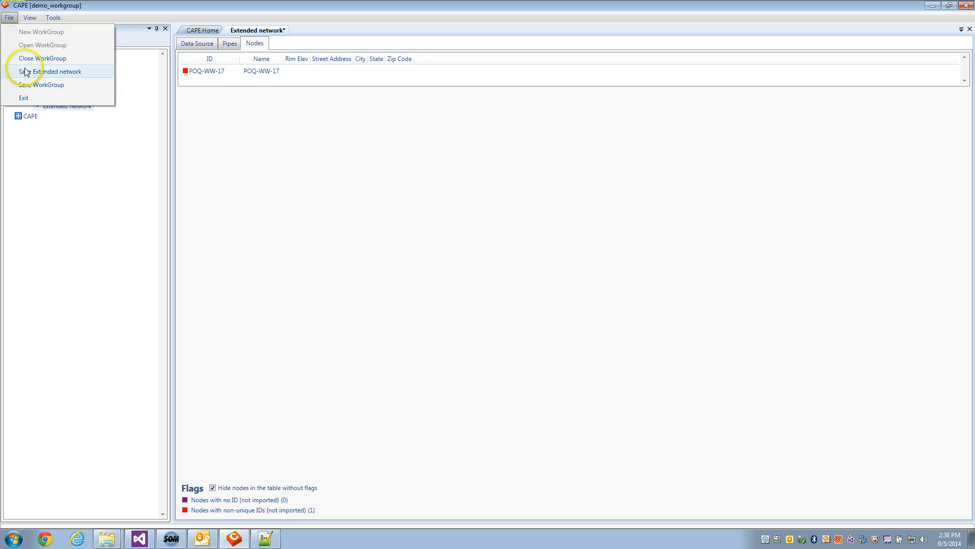
{"action": "left_click", "coordinate": [28, 71]}
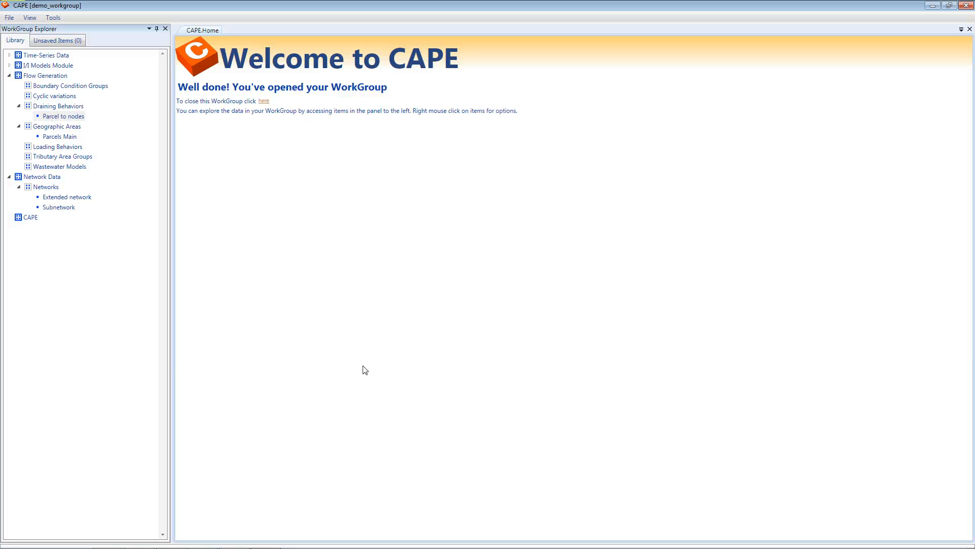
- Switch to Windows Explorer and create a folder named Networks inside Data_Corral in the desktop's demo_workgroup folder
{"action": "key", "text": "alt+Tab"}
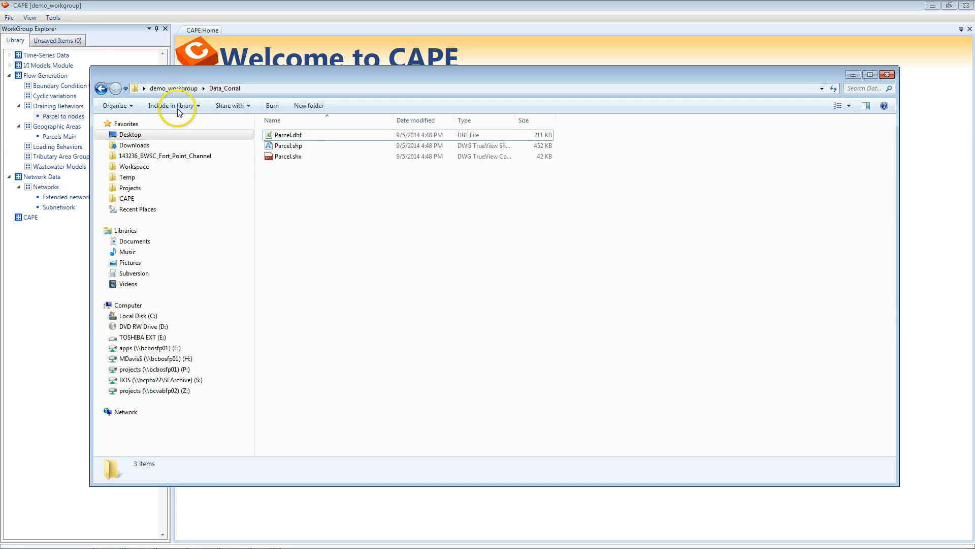
{"action": "left_click", "coordinate": [132, 135]}
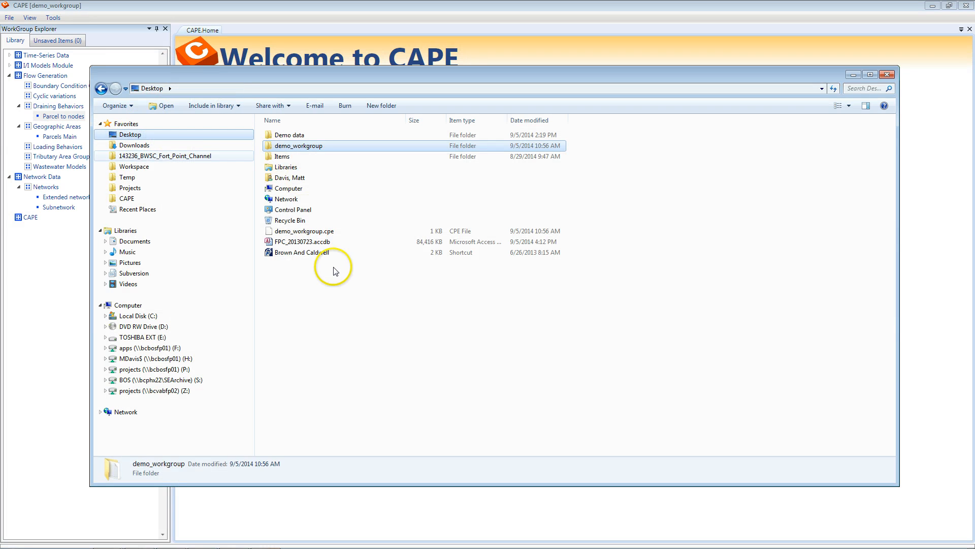
{"action": "double_click", "coordinate": [309, 146]}
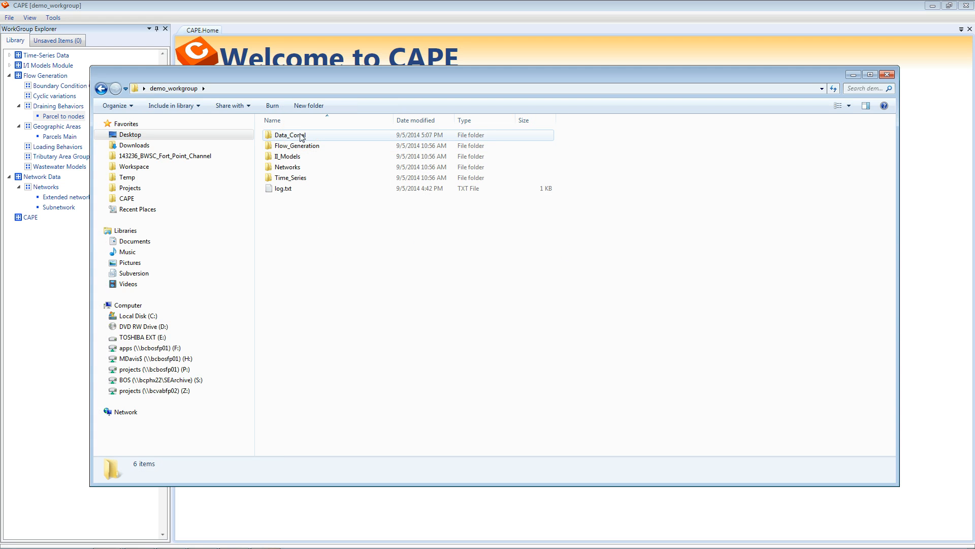
{"action": "double_click", "coordinate": [302, 135]}
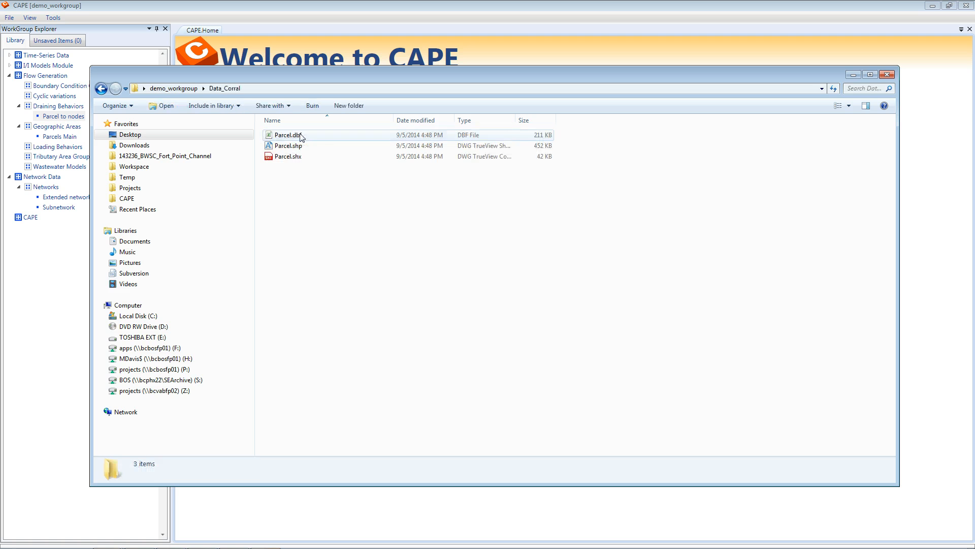
{"action": "right_click", "coordinate": [302, 216]}
{"action": "mouse_move", "coordinate": [398, 388]}
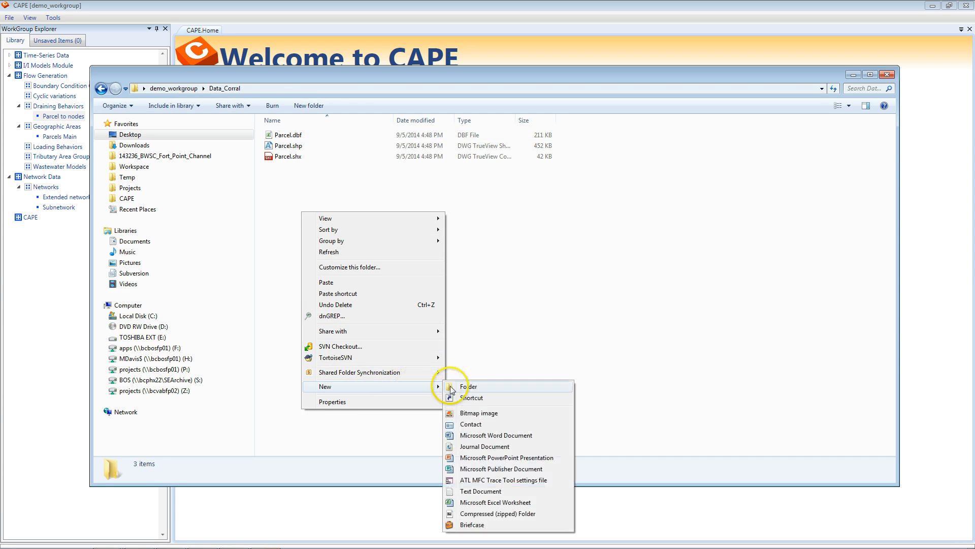
{"action": "left_click", "coordinate": [453, 388]}
{"action": "type", "text": "N"}
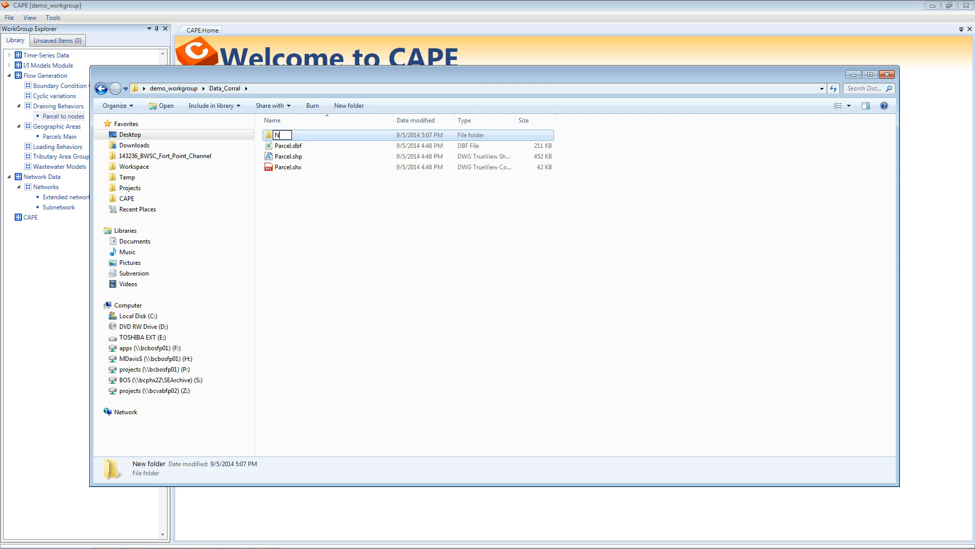
{"action": "type", "text": "etworks"}
{"action": "key", "text": "Return"}
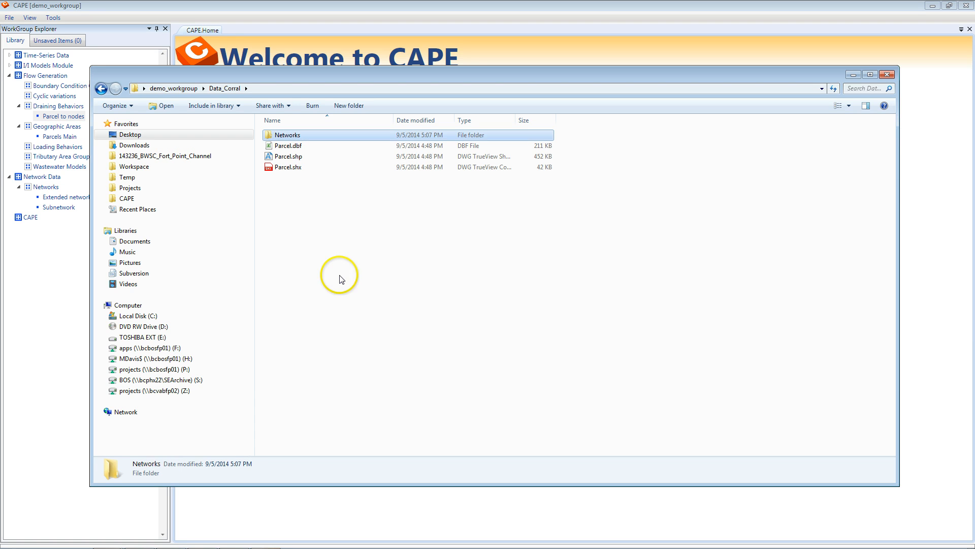
- Select and copy all files in the Networks folder of the desktop's Demo data folder
{"action": "left_click", "coordinate": [138, 135]}
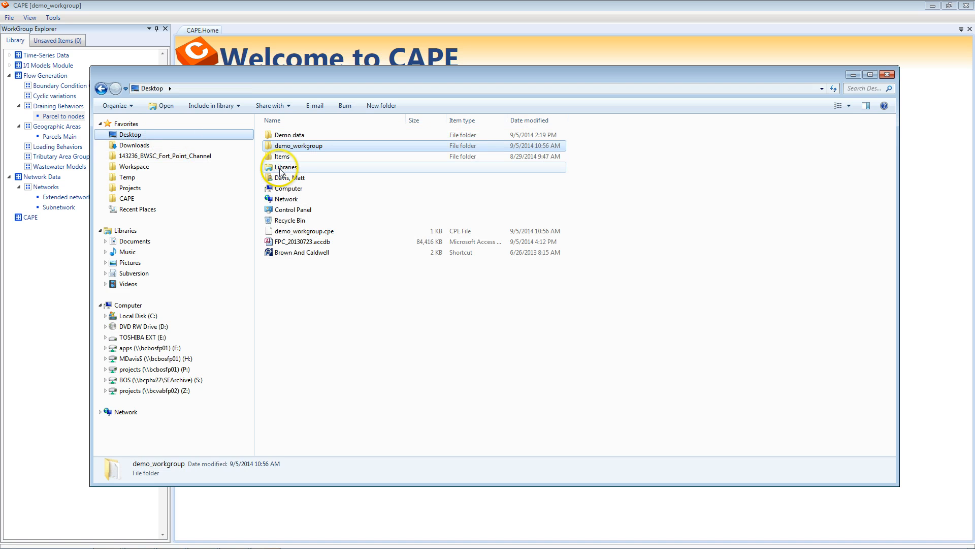
{"action": "double_click", "coordinate": [290, 135]}
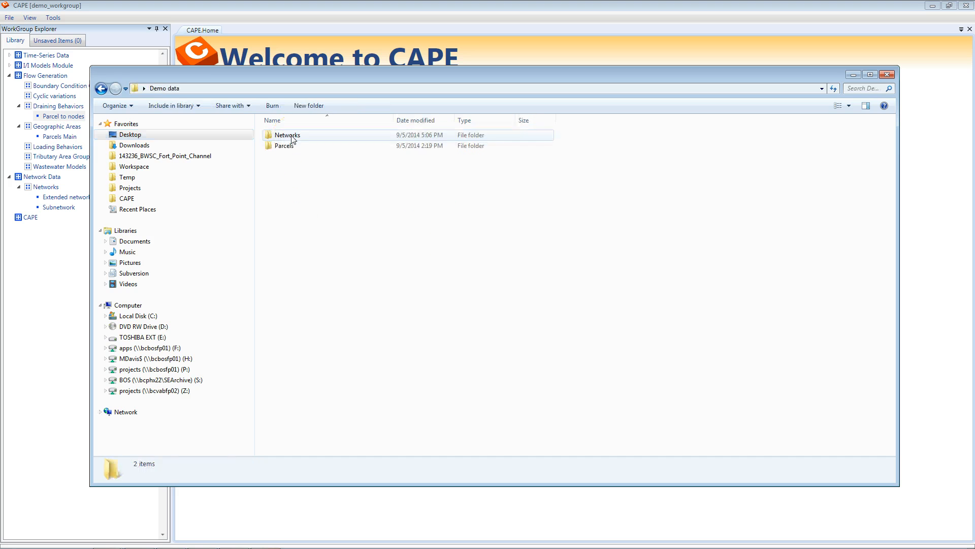
{"action": "double_click", "coordinate": [281, 135]}
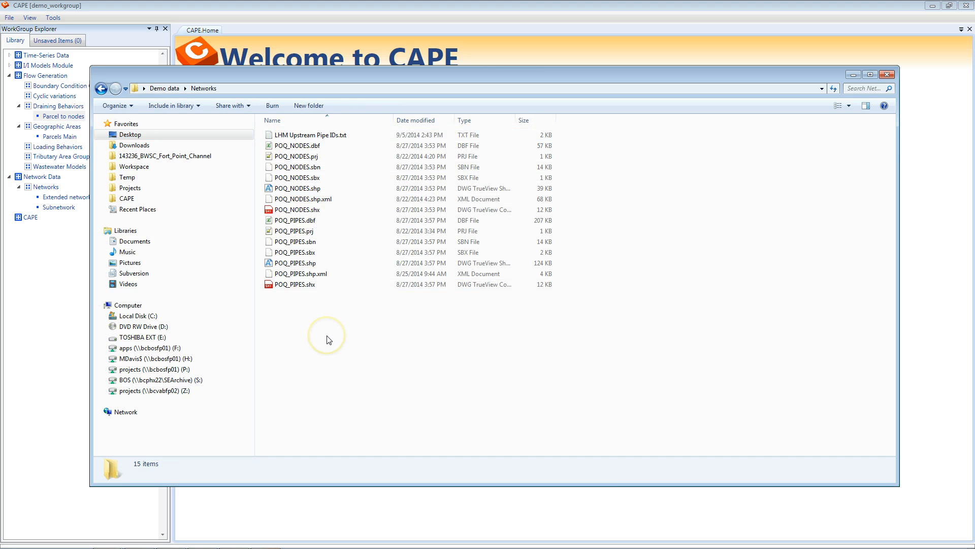
{"action": "key", "text": "ctrl+a"}
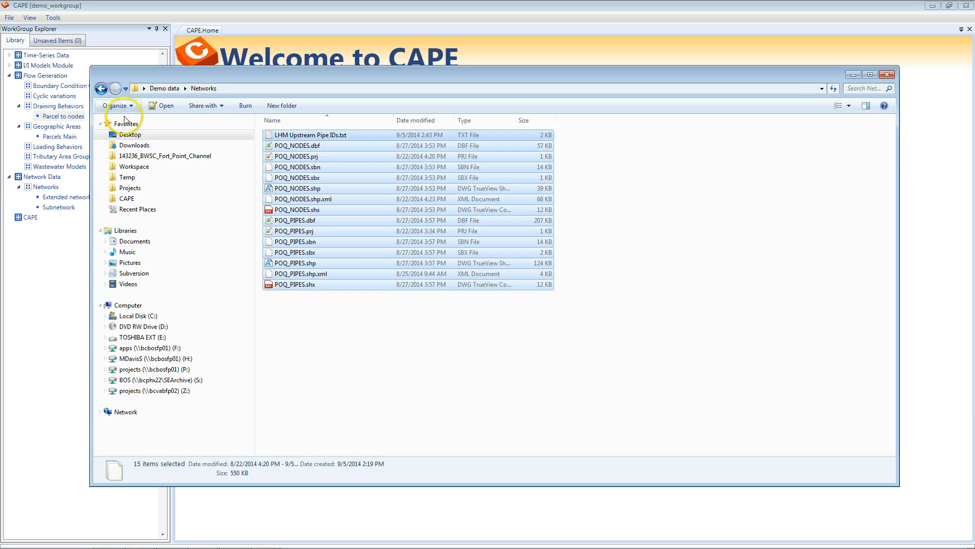
- Paste the copied network files into the Networks folder inside demo_workgroup's Data_Corral folder
{"action": "left_click", "coordinate": [128, 134]}
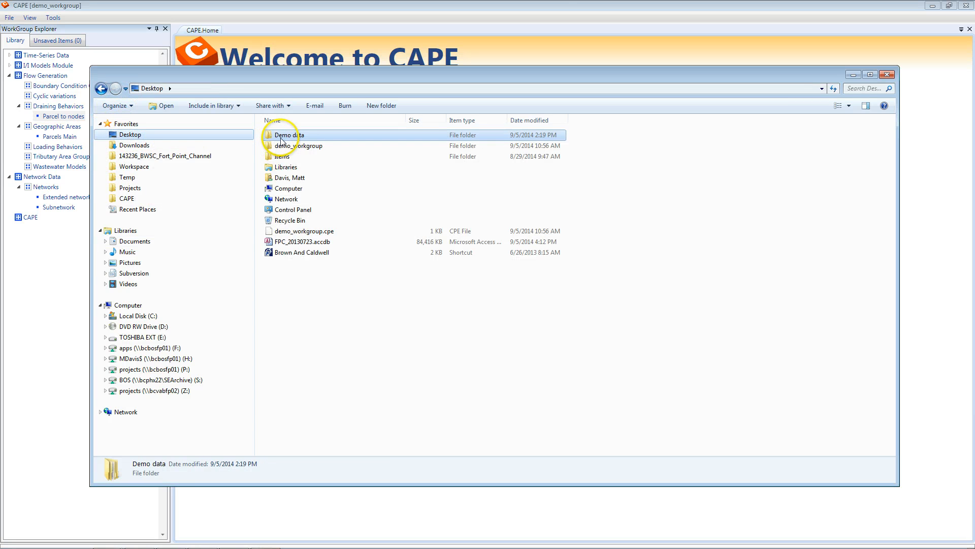
{"action": "double_click", "coordinate": [283, 145]}
{"action": "double_click", "coordinate": [283, 135]}
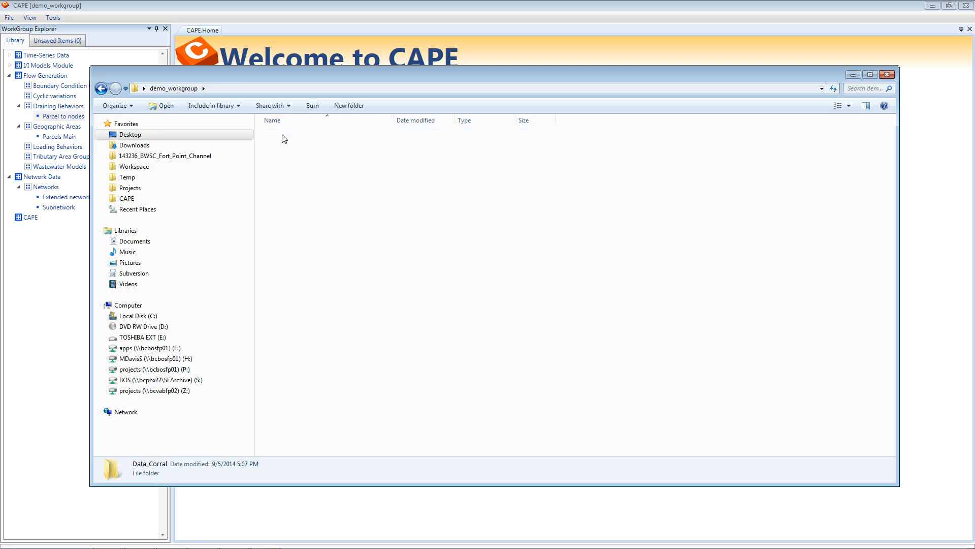
{"action": "double_click", "coordinate": [283, 135]}
{"action": "right_click", "coordinate": [312, 186]}
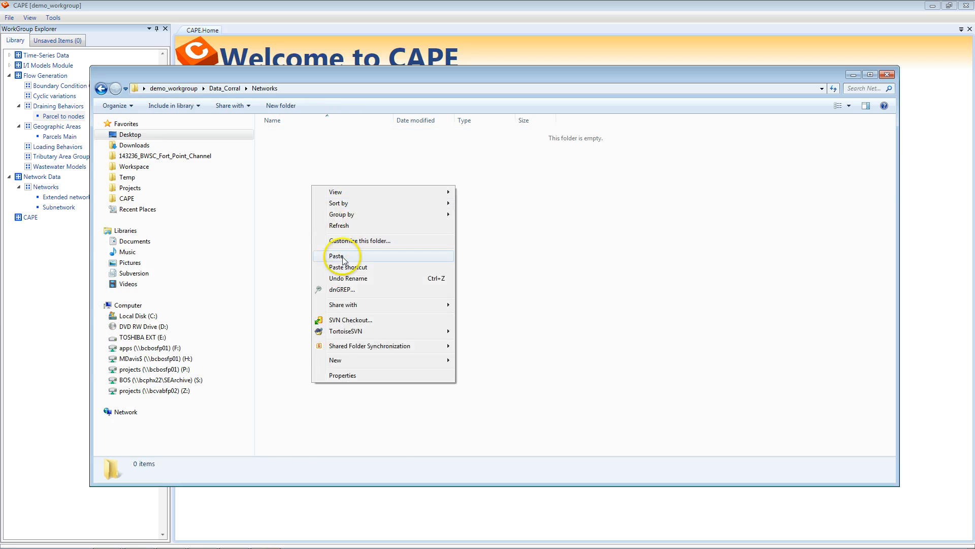
{"action": "left_click", "coordinate": [343, 259]}
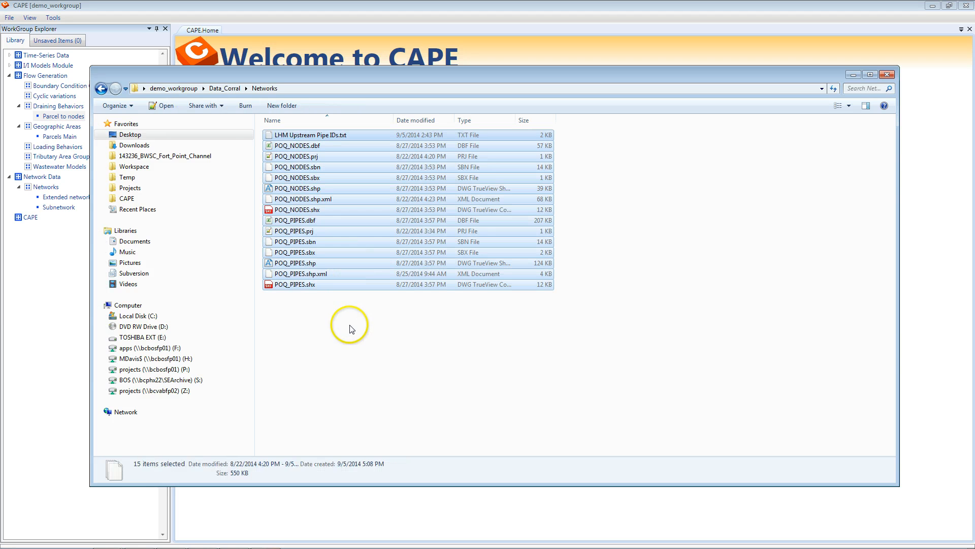
{"action": "left_click", "coordinate": [349, 329]}
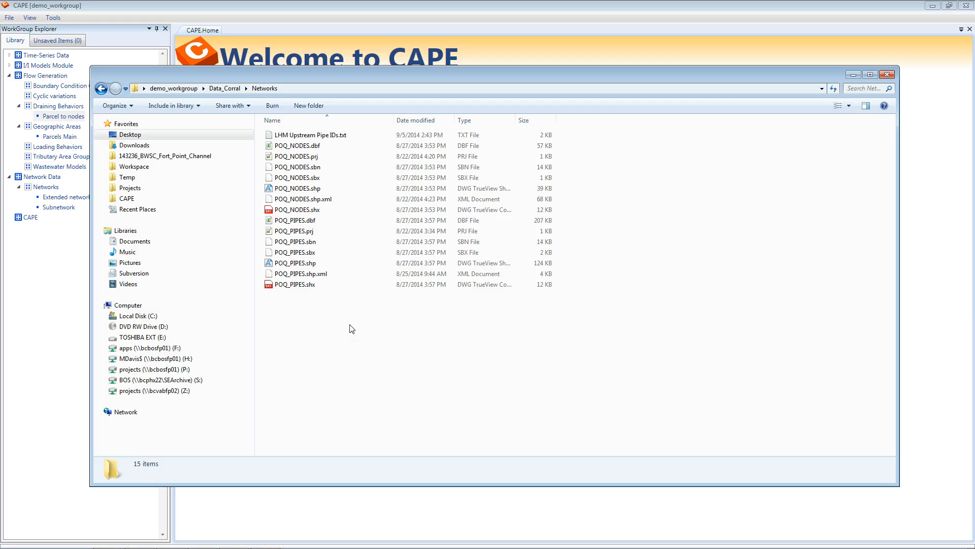